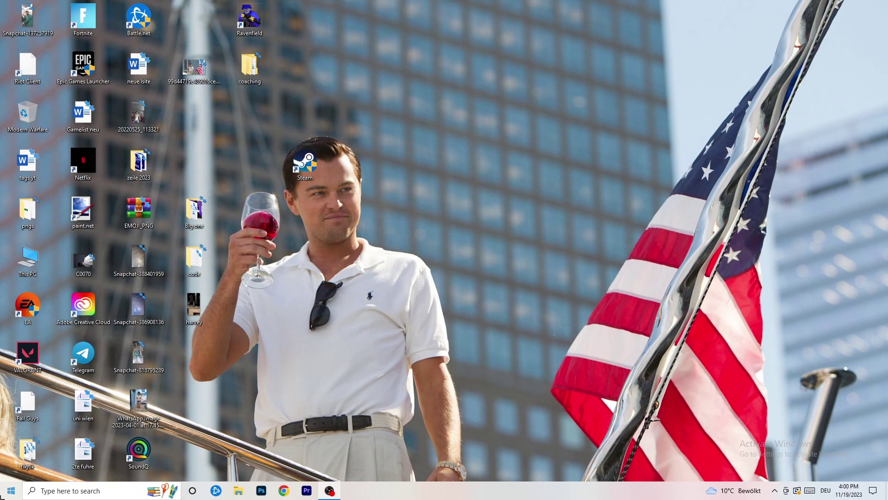
Open the Start menu from the taskbar to show the app list and pinned tiles.
click(11, 490)
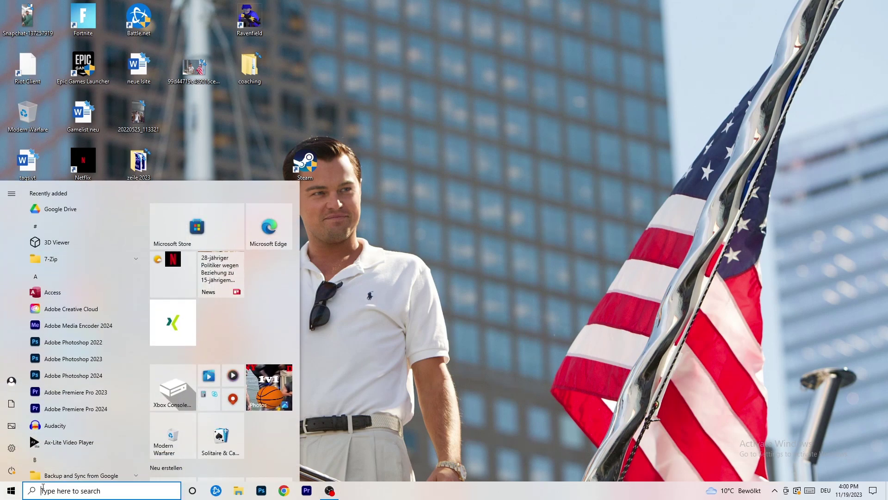
Open Settings > Gaming to show the Xbox Game Bar page with Game Bar Off.
click(11, 447)
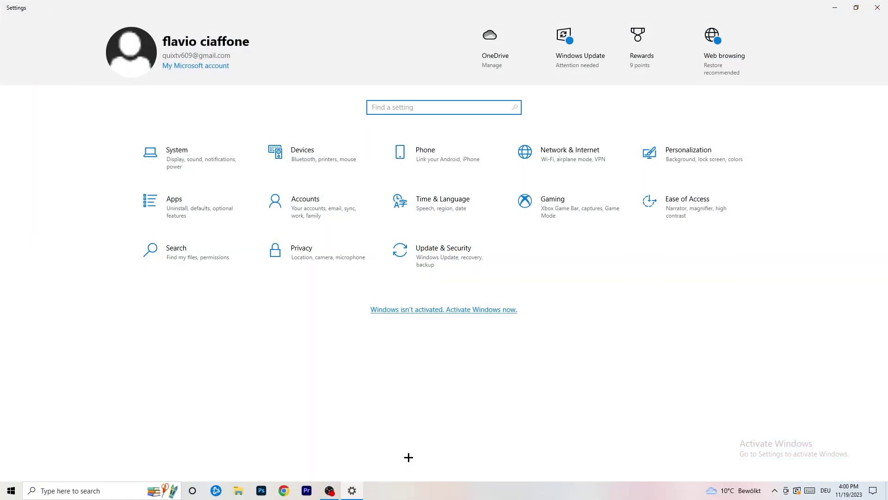
click(566, 227)
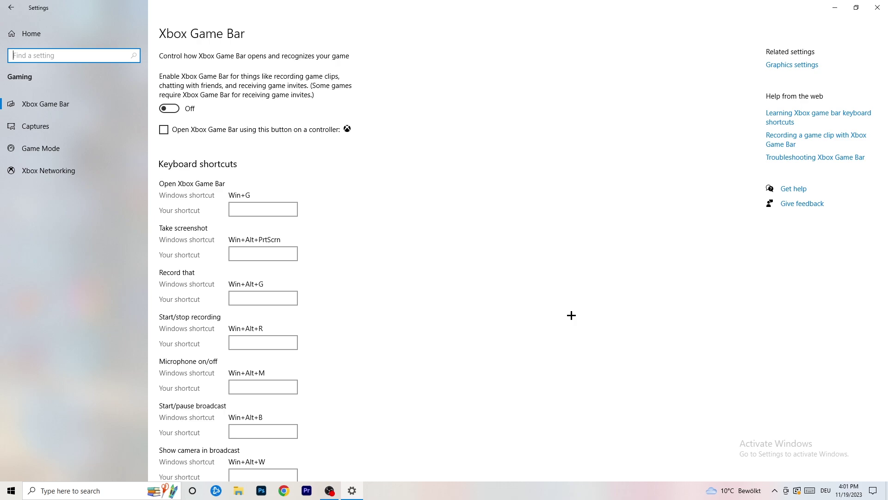
On the Captures page, keep background recording off and maximum recording length at 2 hours.
click(74, 128)
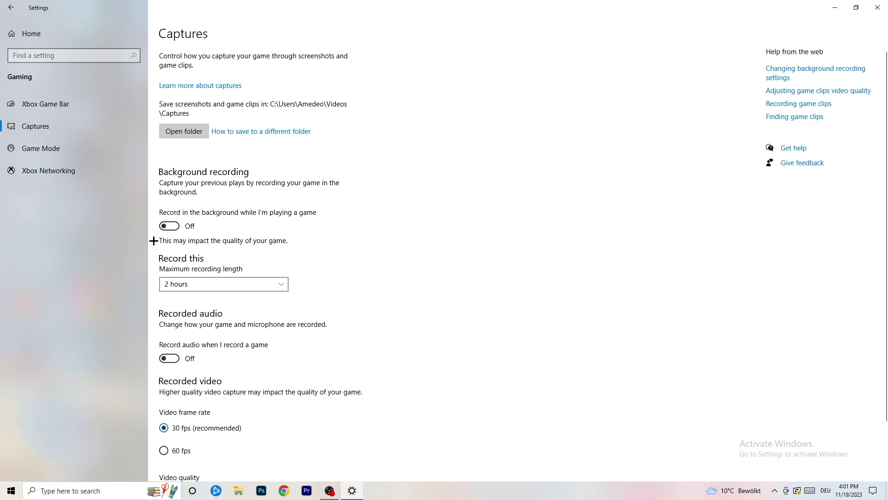
click(243, 283)
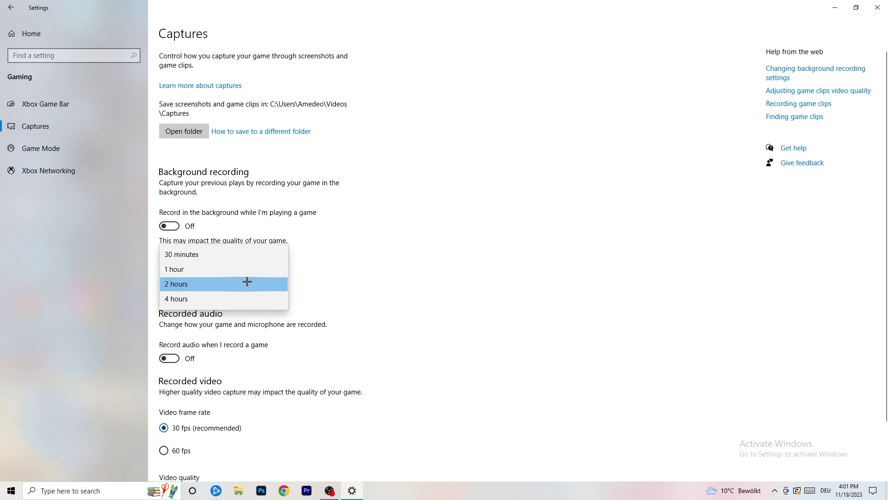
click(380, 250)
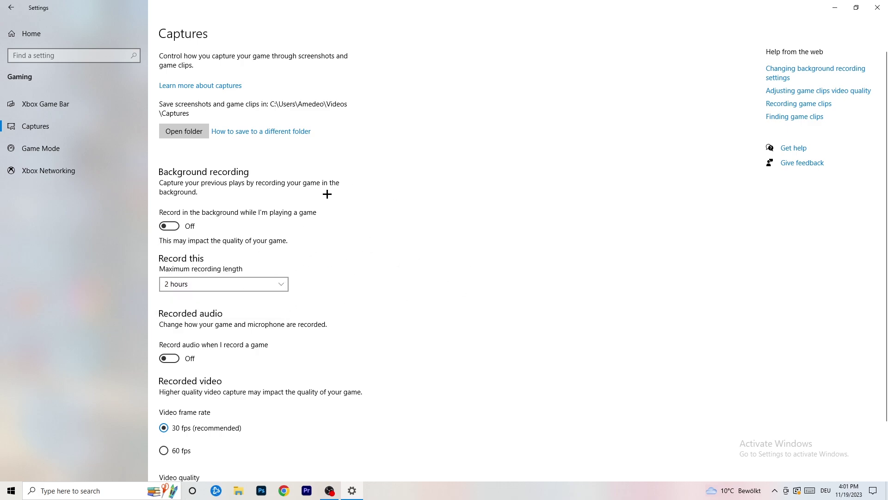
click(266, 283)
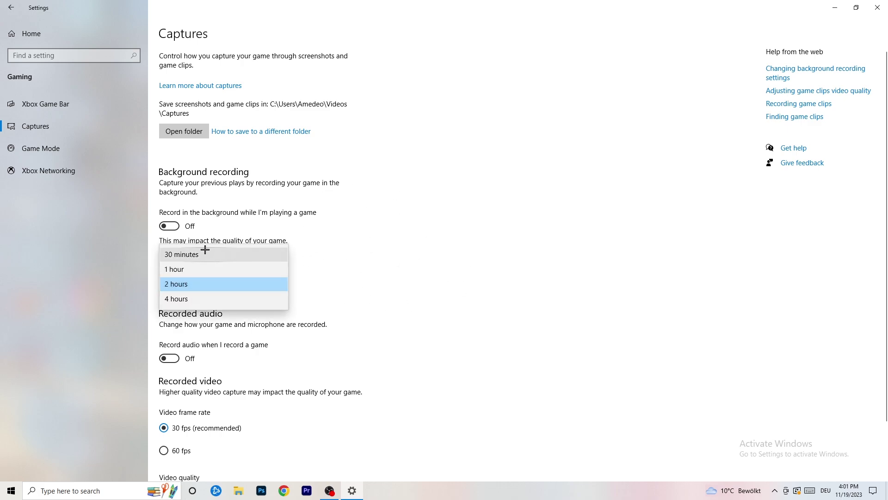
click(568, 231)
scroll(307, 343, down, 2)
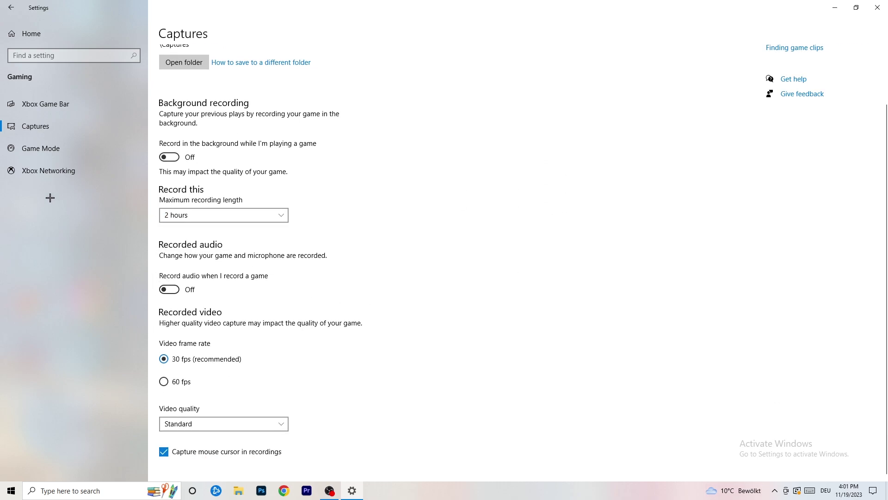
Confirm the Game Mode toggle is On, then close Settings.
click(65, 147)
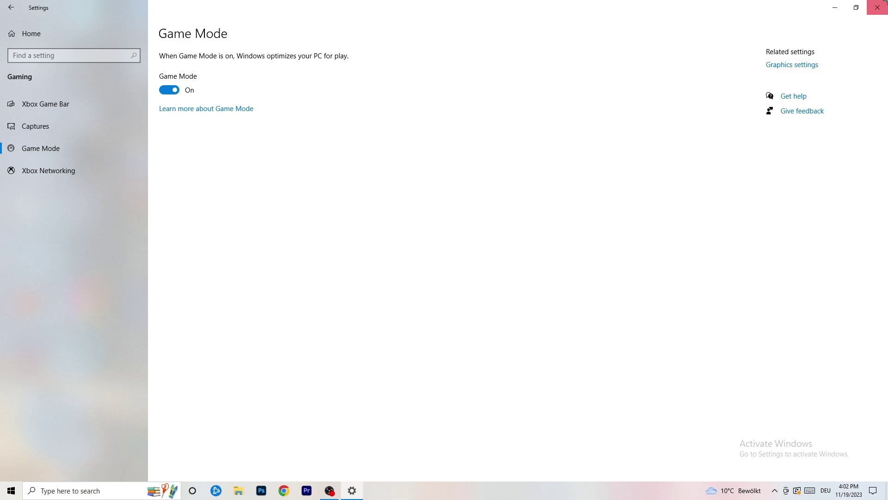
click(878, 7)
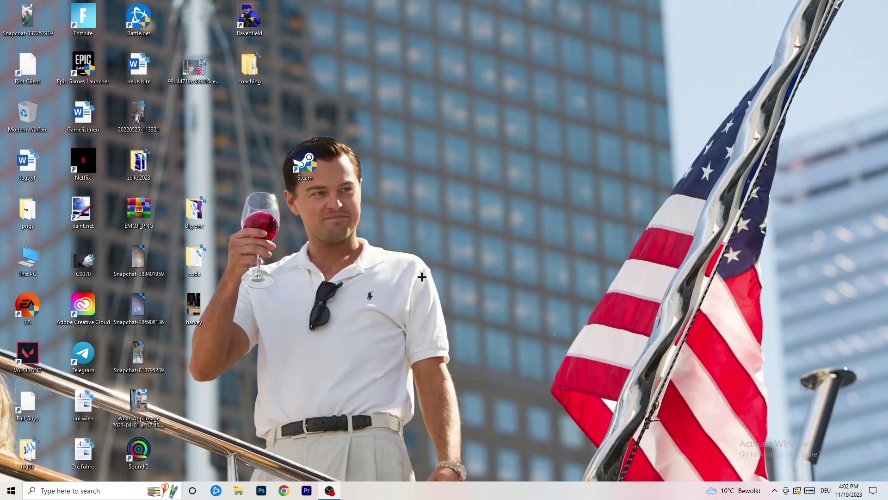
Launch Task Manager from the taskbar menu and maximize it.
drag(432, 487, 312, 431)
right_click(429, 491)
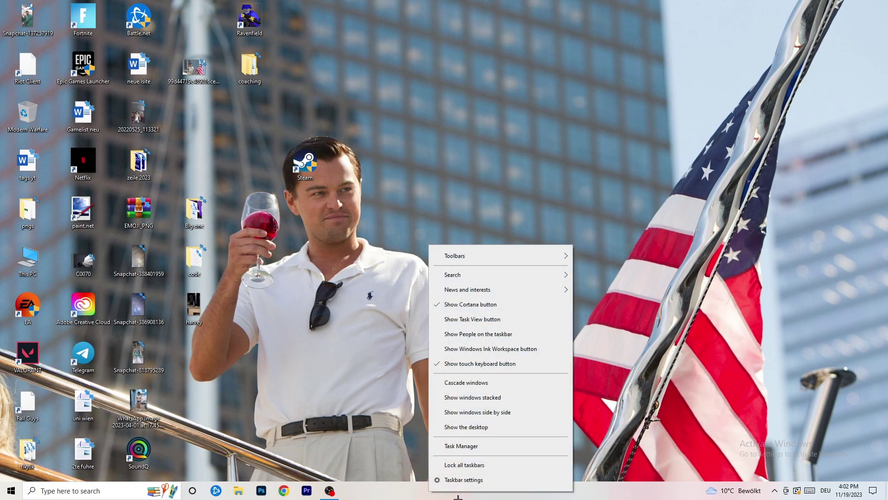
click(477, 448)
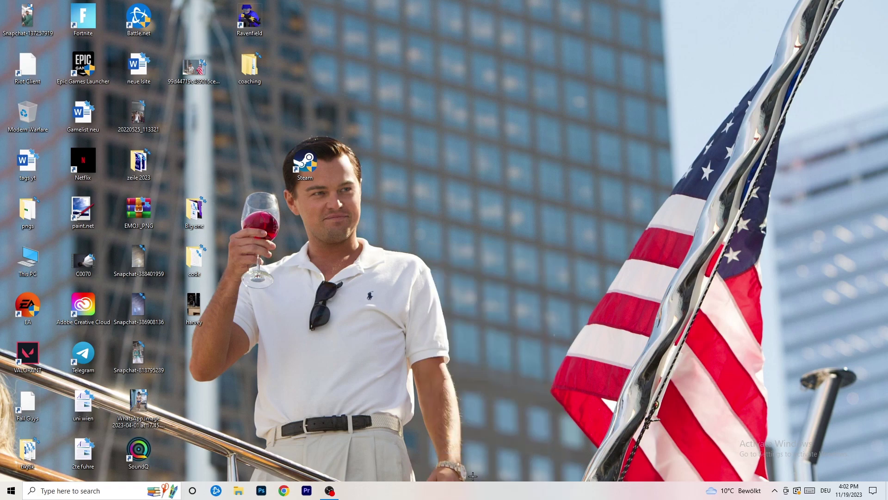
click(513, 23)
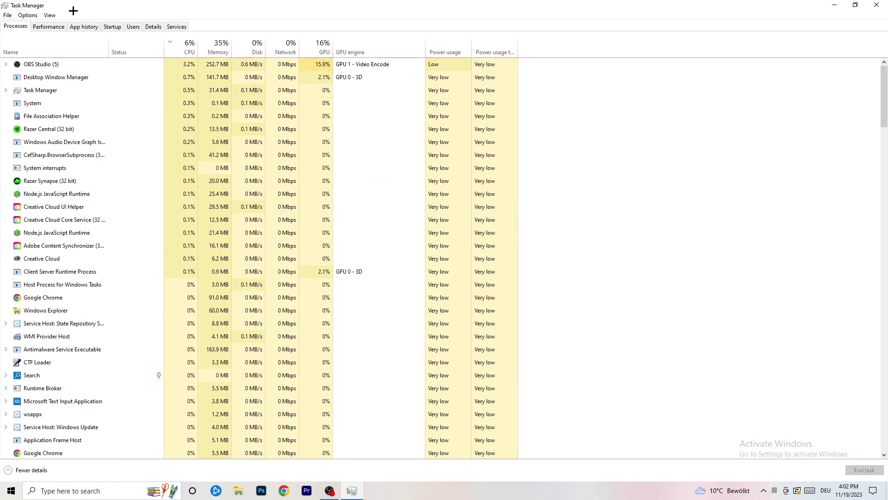
Sort processes by GPU usage, leave OBS Studio running, then sort by CPU usage.
click(189, 43)
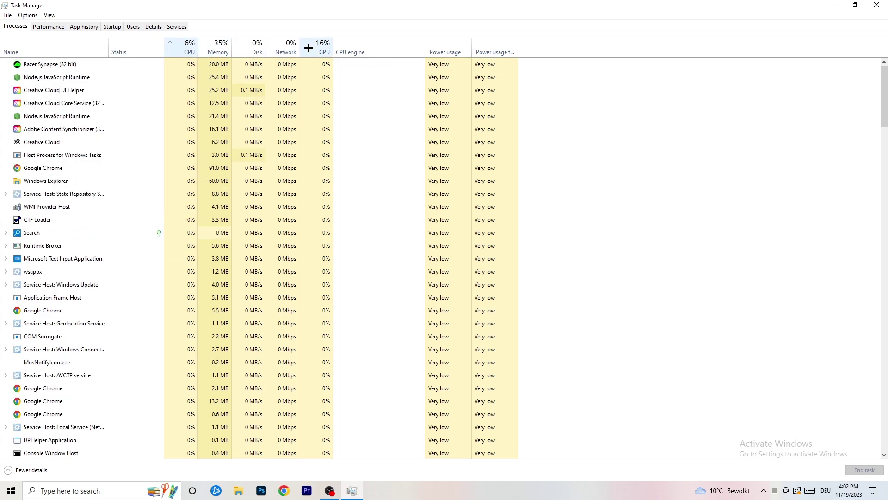
click(308, 47)
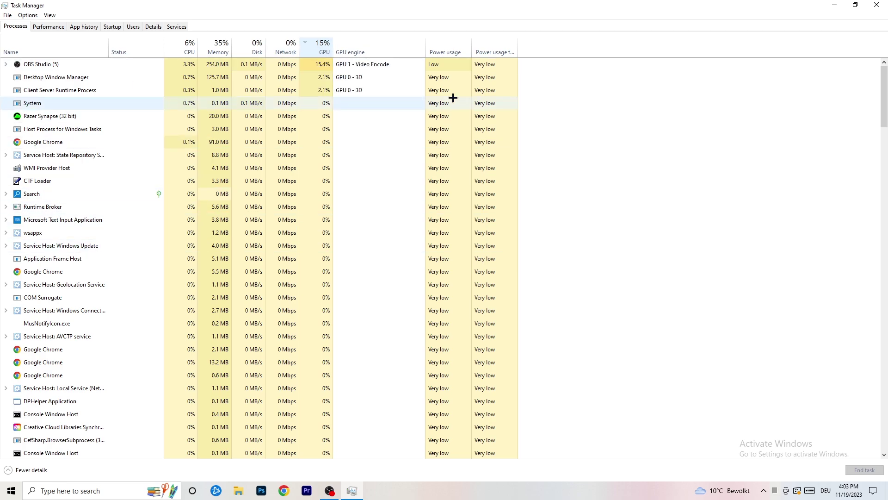
right_click(323, 66)
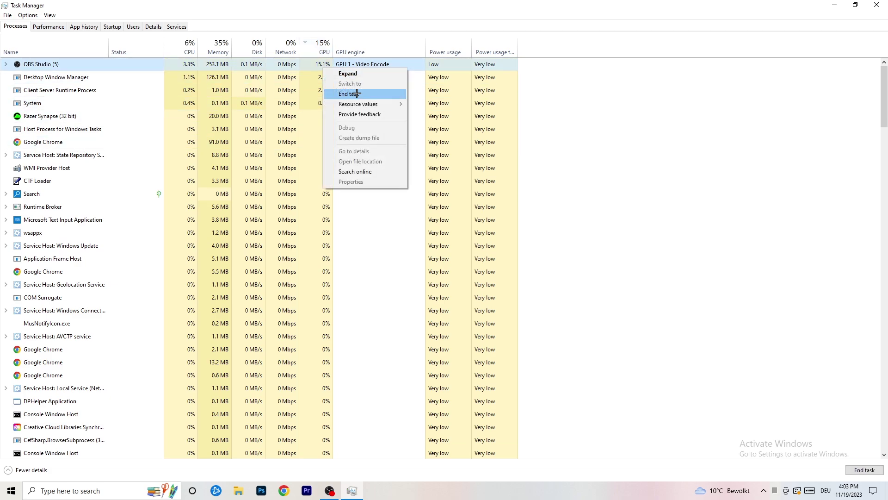
click(726, 83)
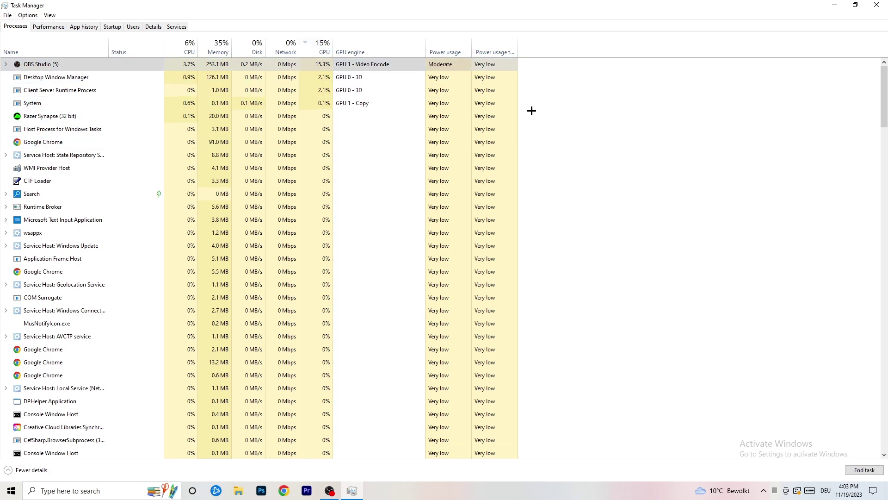
click(186, 46)
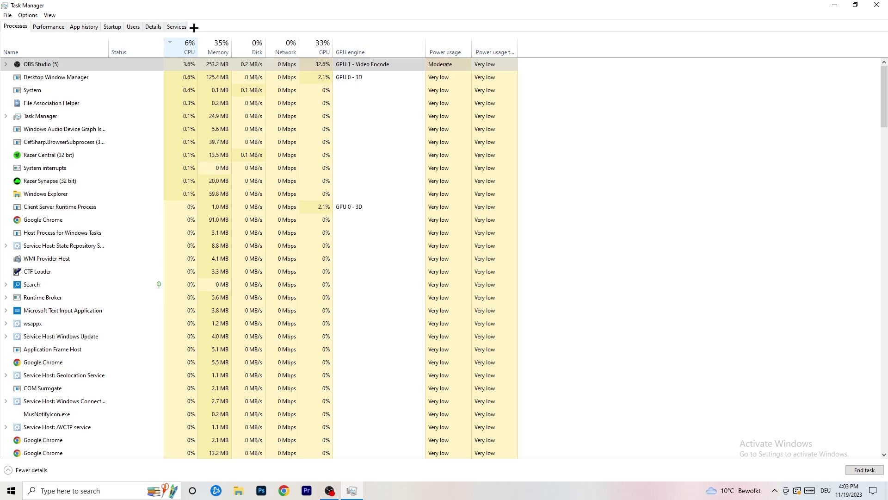
On the Details tab, bring up Set priority for a Creative Cloud UI Helper process.
click(151, 27)
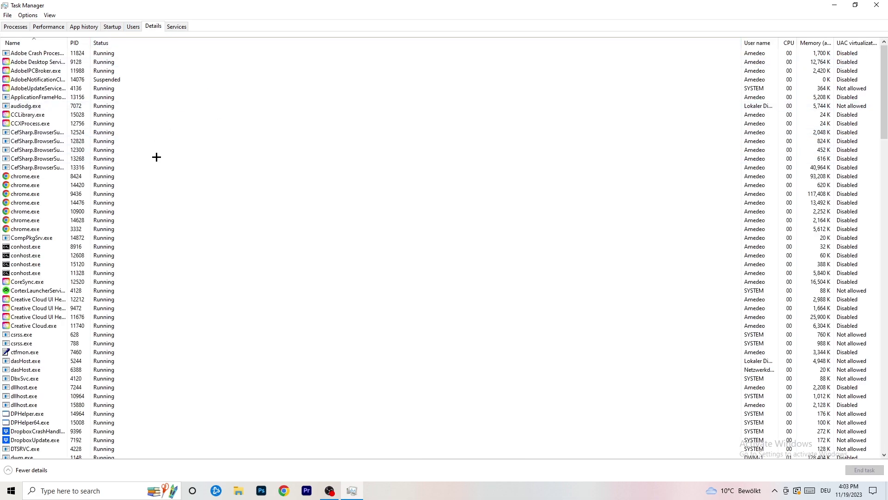
scroll(131, 240, down, 9)
scroll(139, 222, up, 9)
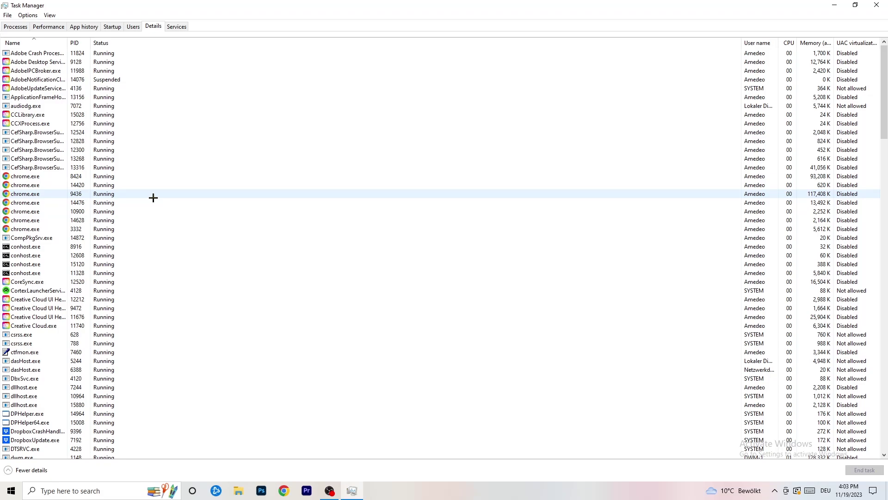
scroll(75, 208, down, 3)
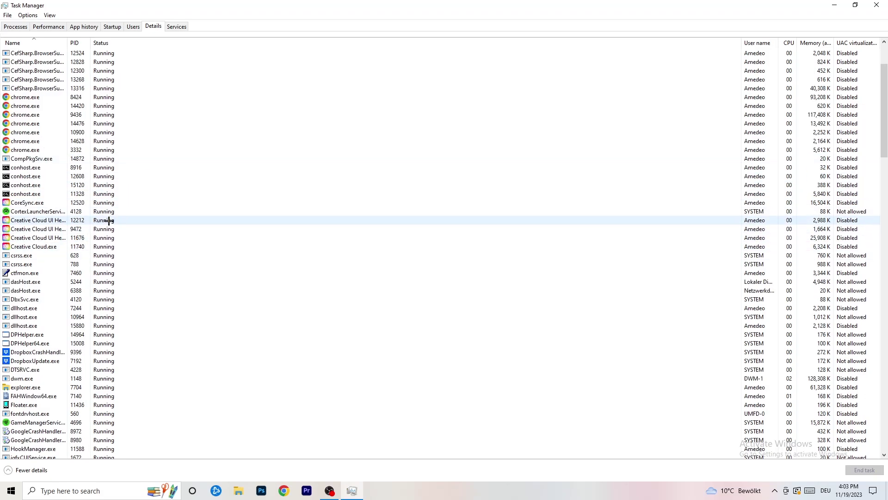
right_click(37, 238)
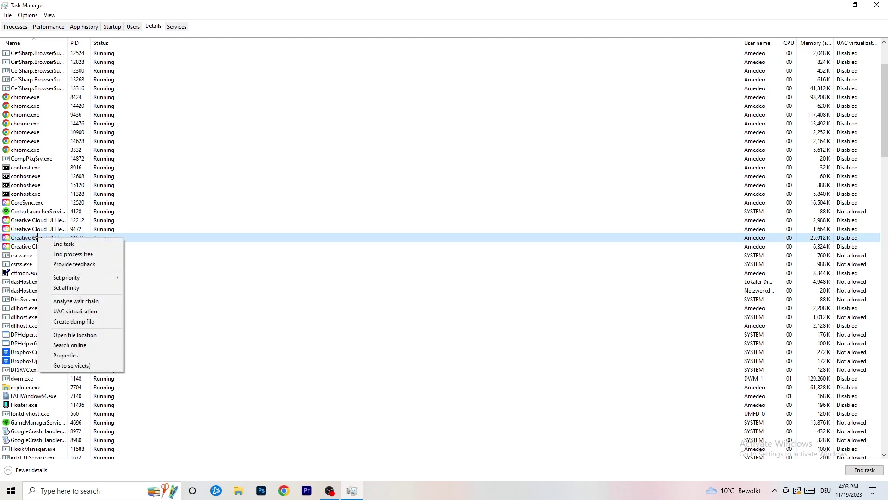
mouse_move(74, 278)
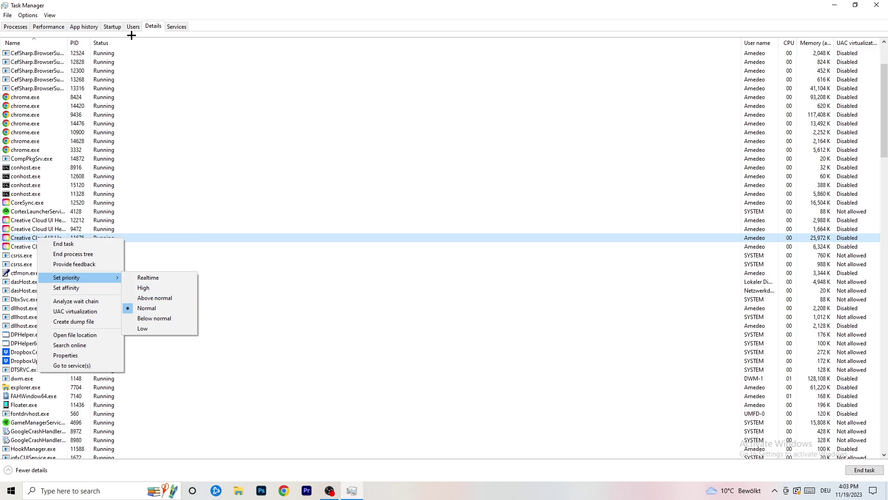
click(113, 27)
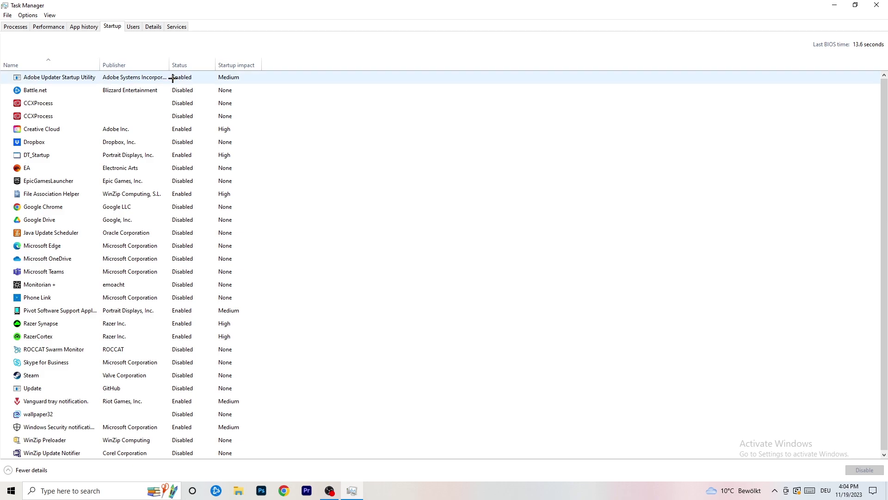
right_click(203, 152)
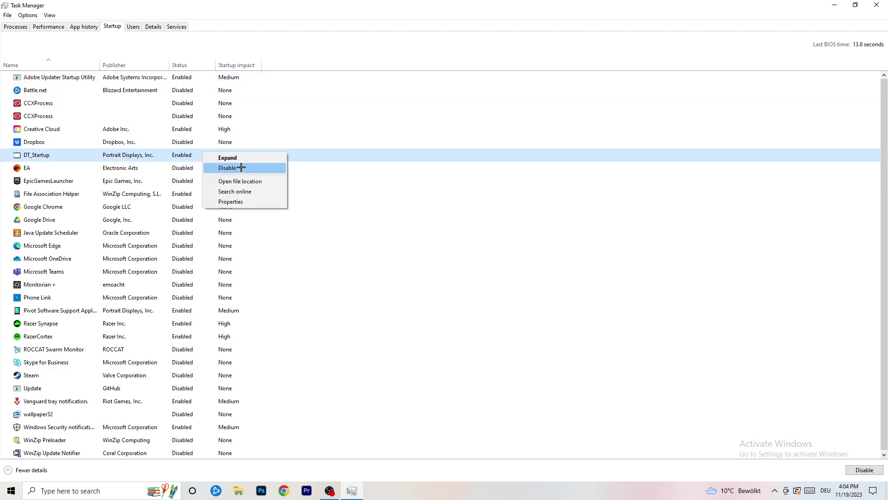
click(731, 22)
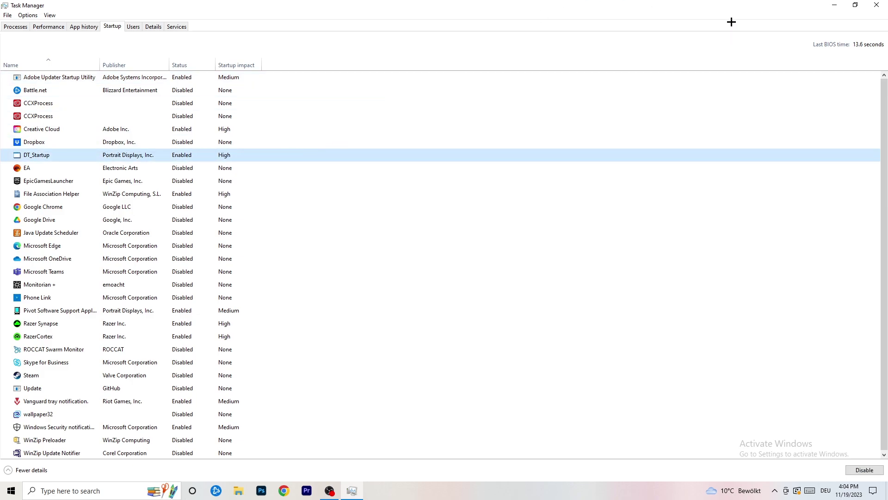
Close Task Manager and open the System settings in Windows Settings.
click(877, 5)
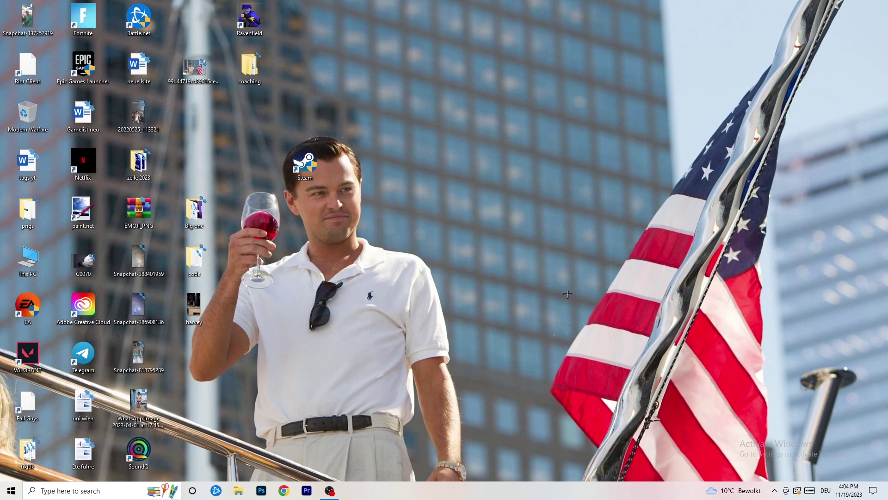
click(7, 495)
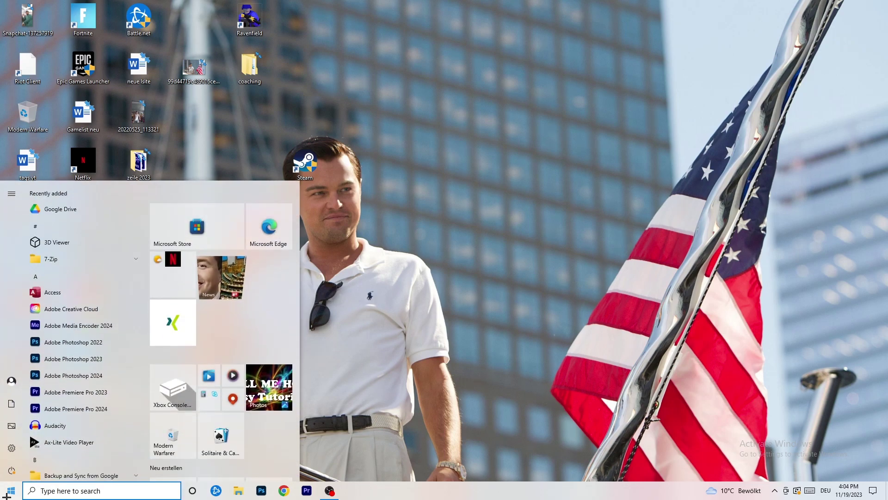
click(10, 449)
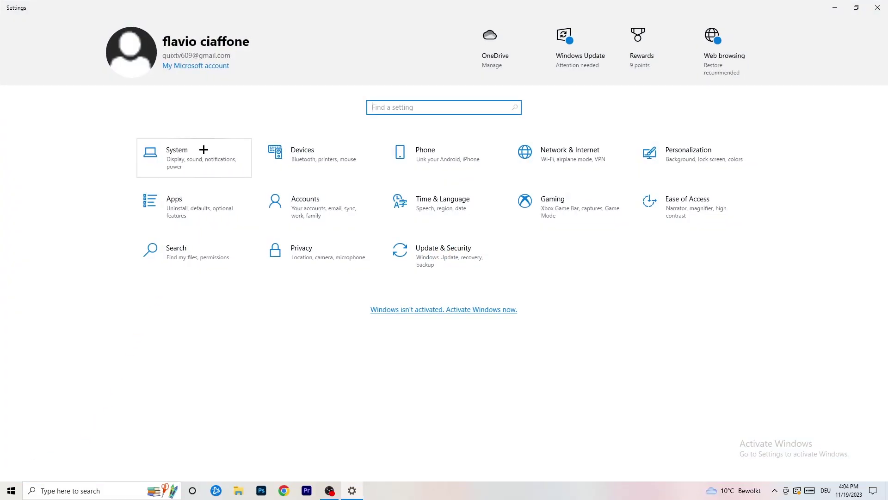
click(204, 150)
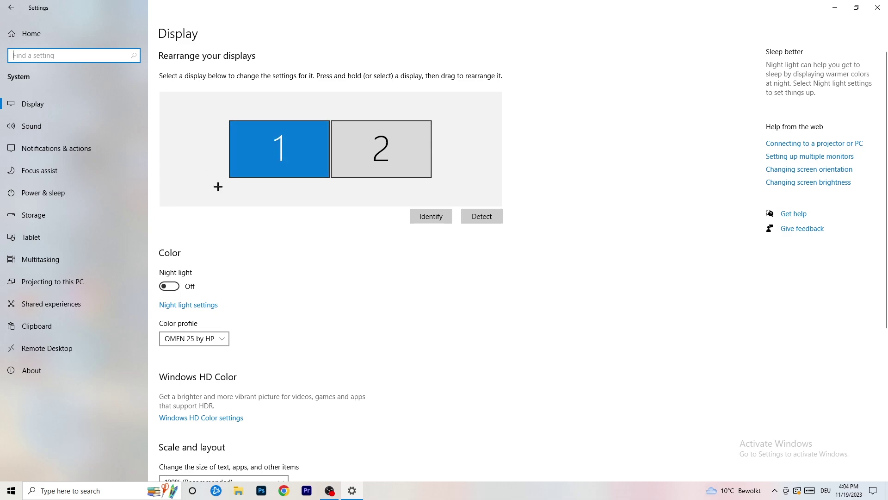
Keep Display scaling at 100% with resolution 1920 × 1080.
scroll(323, 169, down, 4)
scroll(323, 169, down, 1)
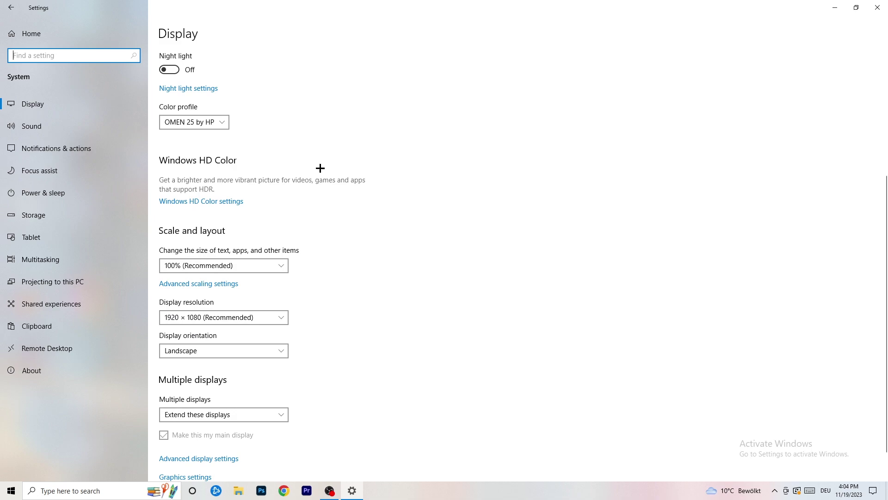
click(252, 265)
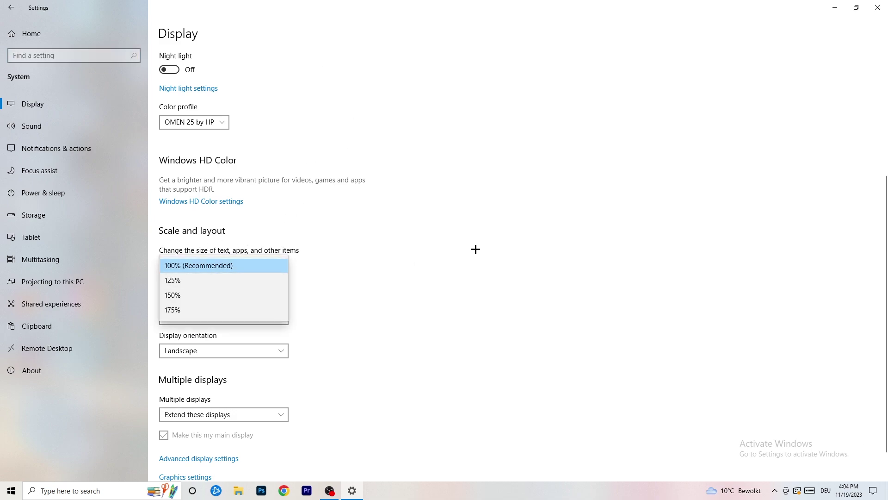
click(450, 243)
scroll(376, 254, down, 1)
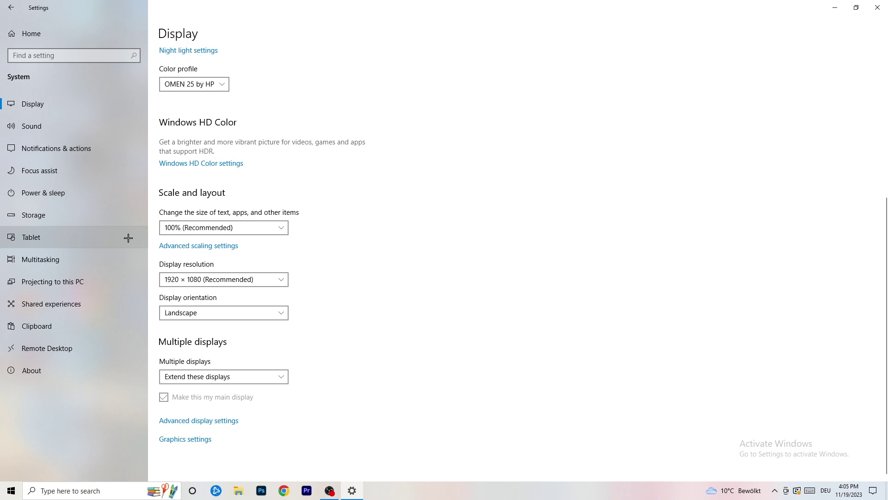
click(68, 196)
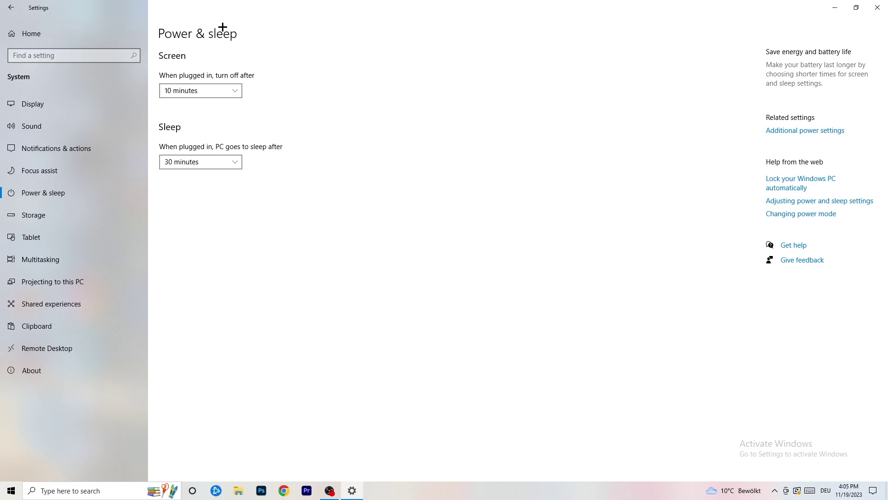
Review the power plans in Power Options, keeping Balanced (recommended) active, and close it.
click(805, 131)
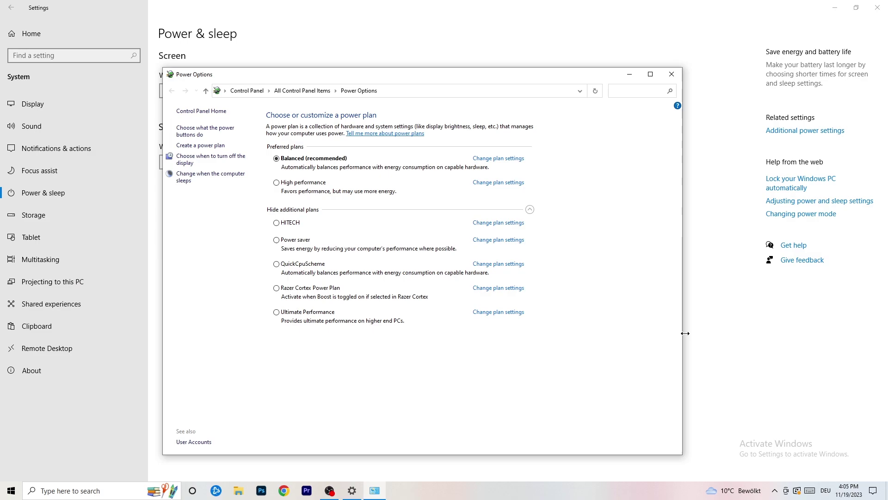
click(530, 210)
click(530, 210)
click(674, 76)
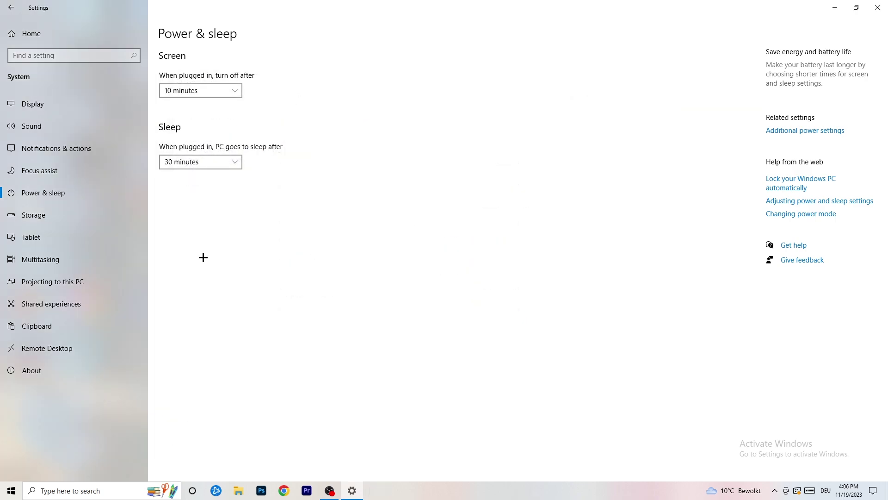
Keep Storage Sense running every week and enable deleting unused temporary files.
click(61, 221)
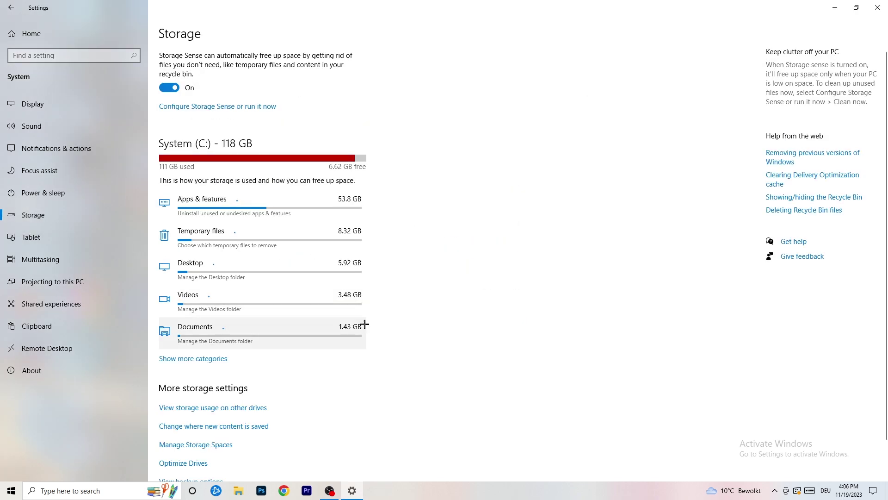
click(223, 108)
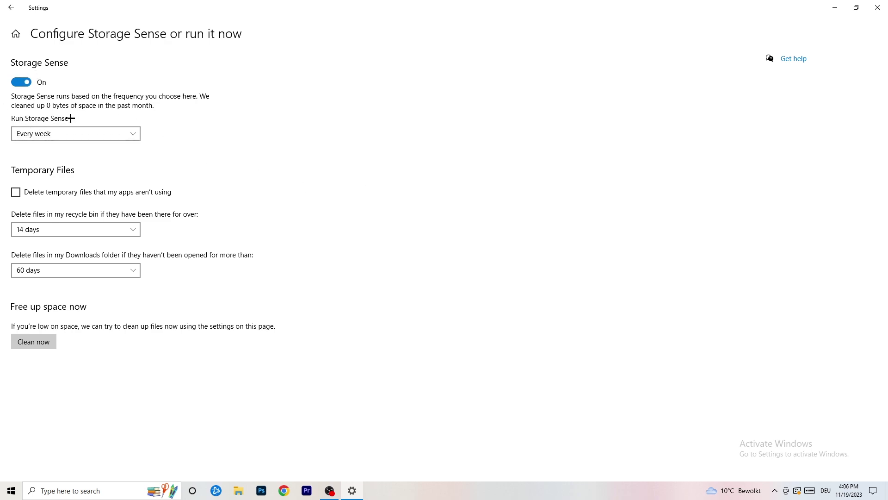
click(74, 134)
click(273, 137)
click(53, 194)
Keep recycle-bin cleanup at 14 days and Downloads folder cleanup at 60 days.
click(56, 227)
click(305, 183)
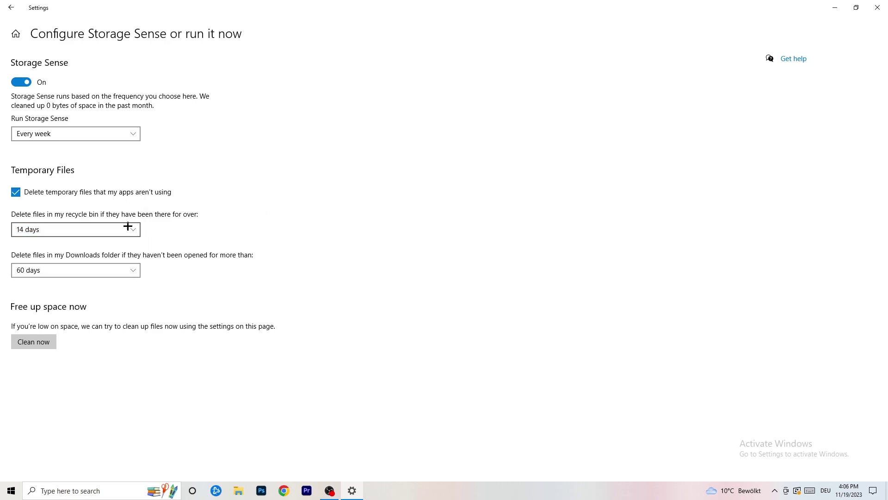
click(127, 226)
click(211, 217)
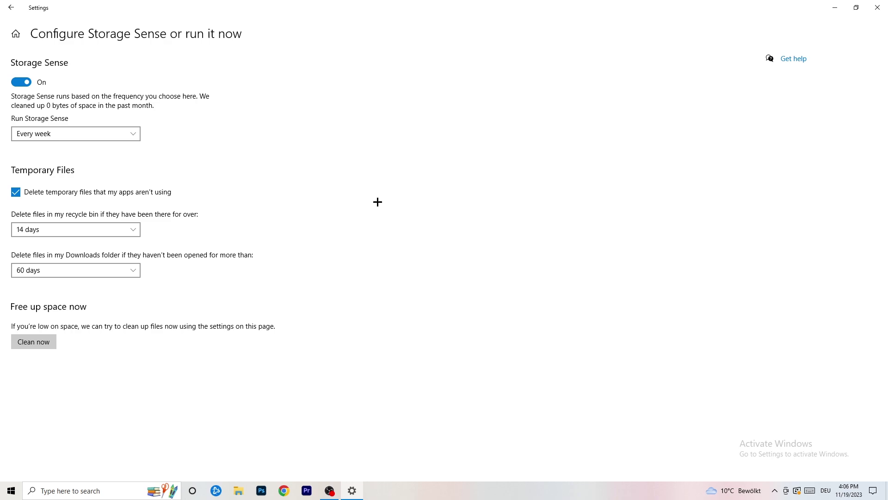
click(81, 271)
click(349, 210)
click(102, 273)
click(434, 225)
click(9, 14)
Check Windows Update's pending restart for the 2023-11 cumulative update, then close Settings.
click(11, 7)
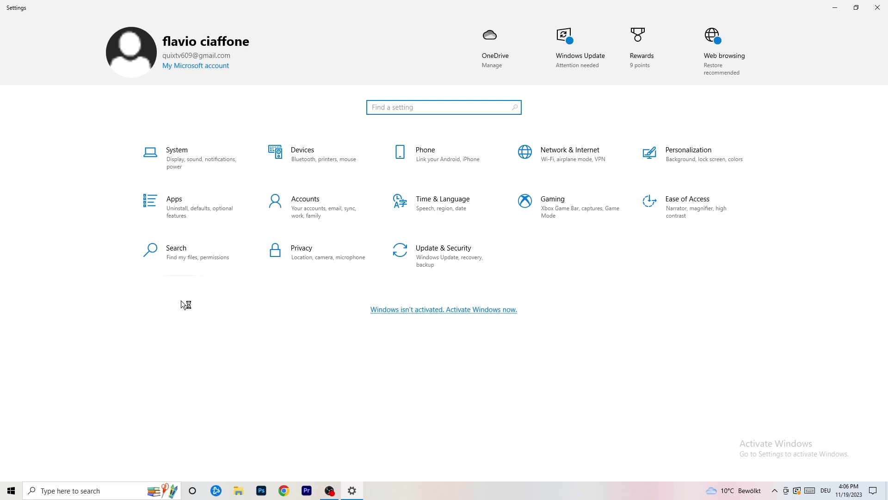
click(438, 260)
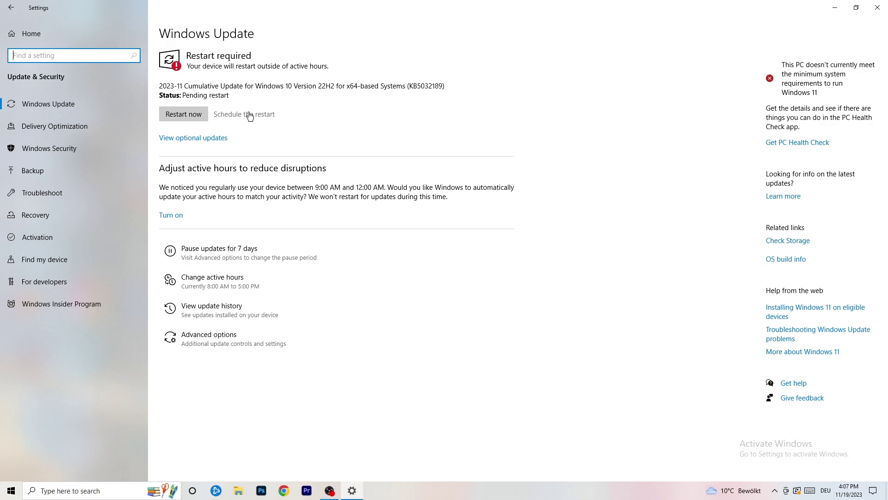
click(878, 8)
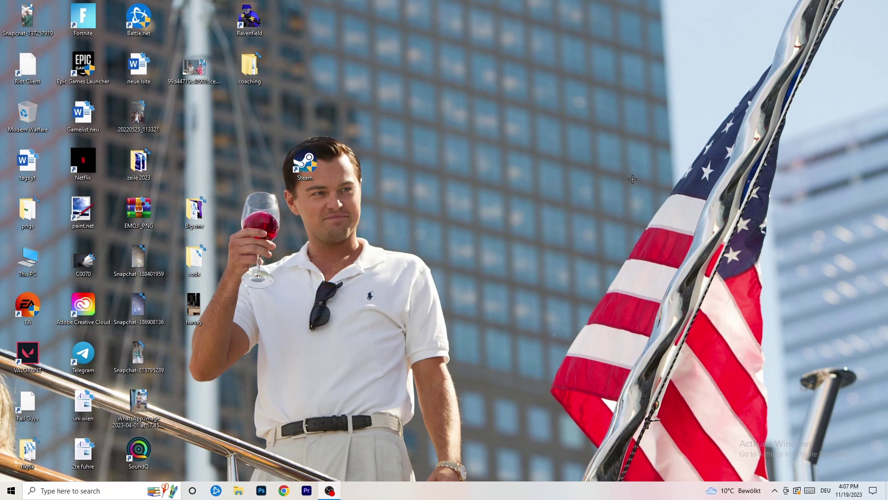
right_click(538, 195)
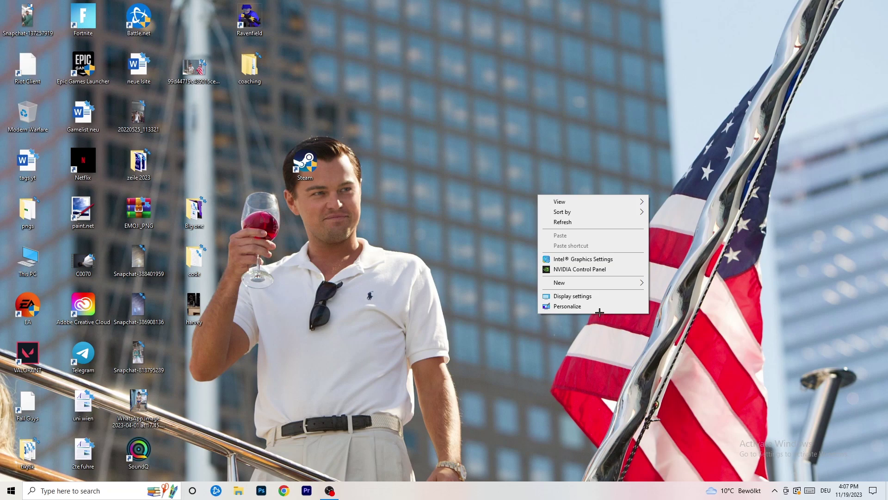
click(593, 270)
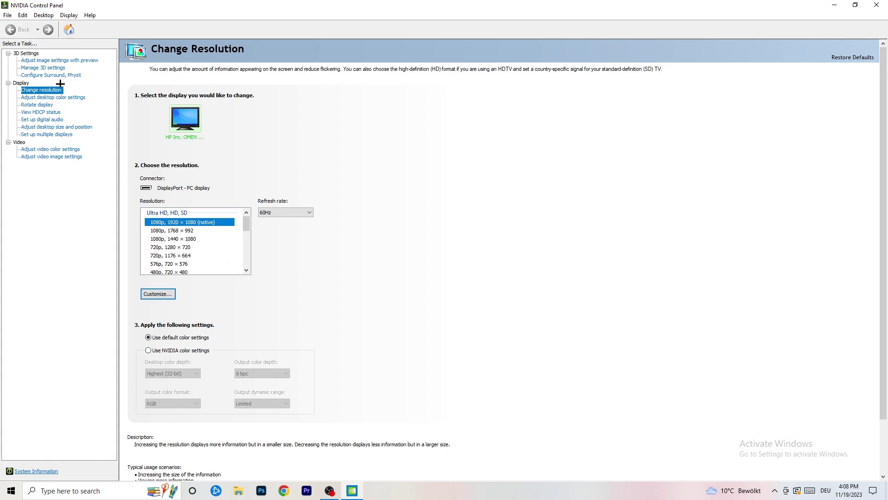
click(48, 61)
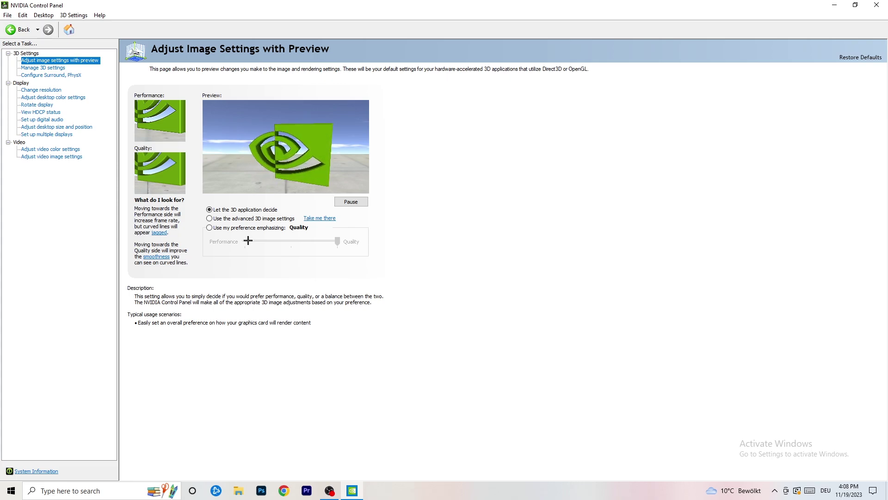
click(880, 6)
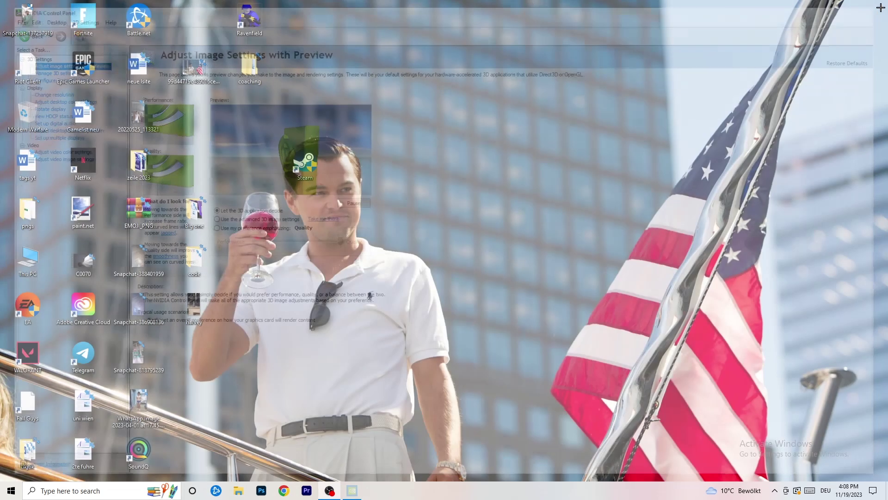